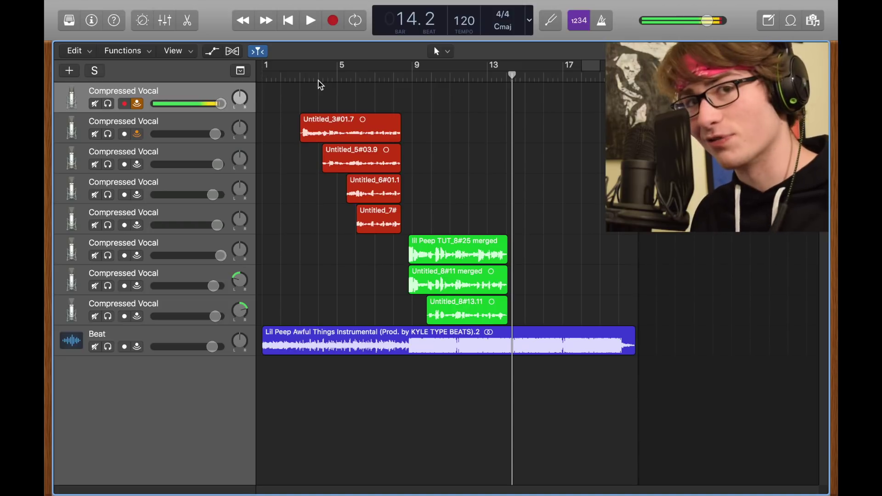
Play the layered vocals over the beat from around bar 2, and return the playhead to just before bar 3.
left_click(299, 79)
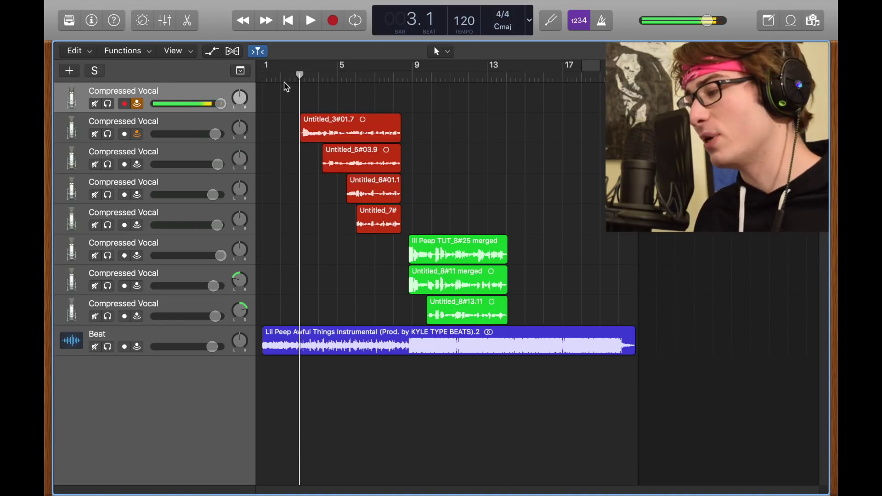
left_click(281, 80)
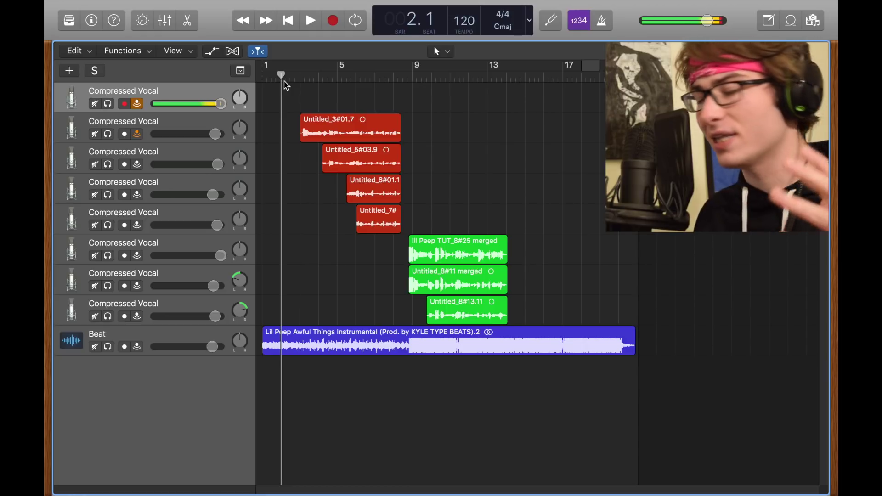
left_click(290, 79)
key("space")
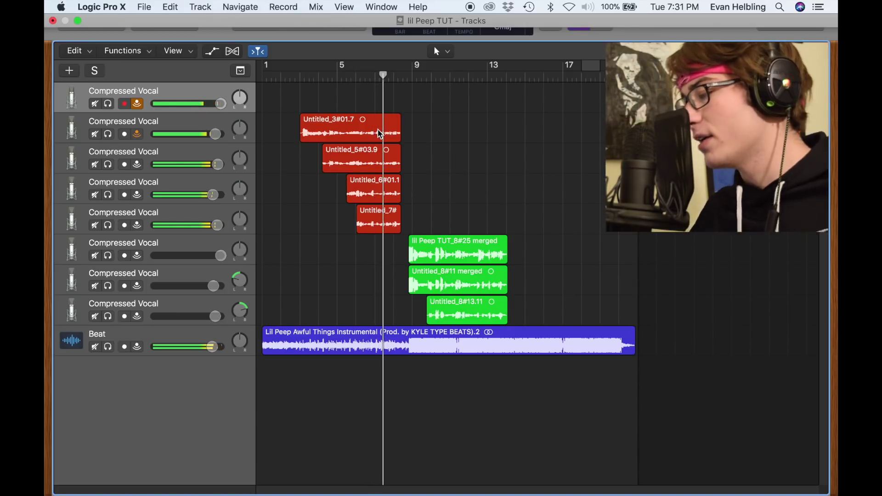
left_click(297, 79)
left_click(294, 79)
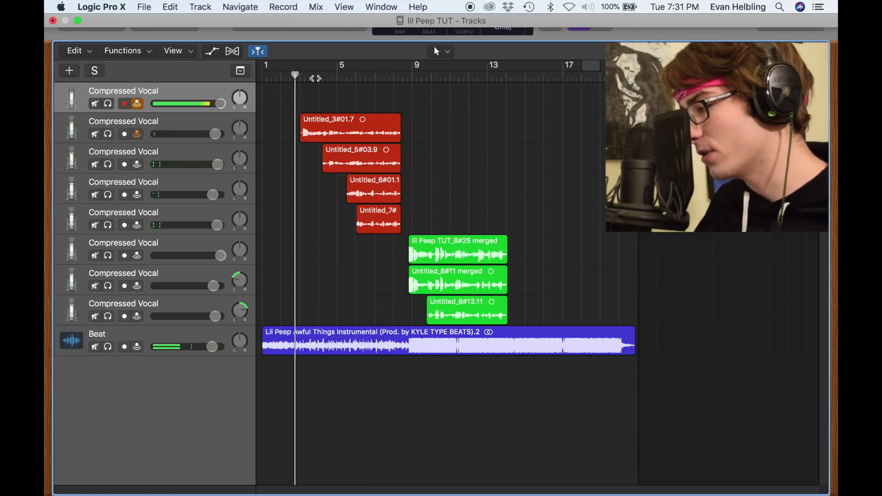
key("space")
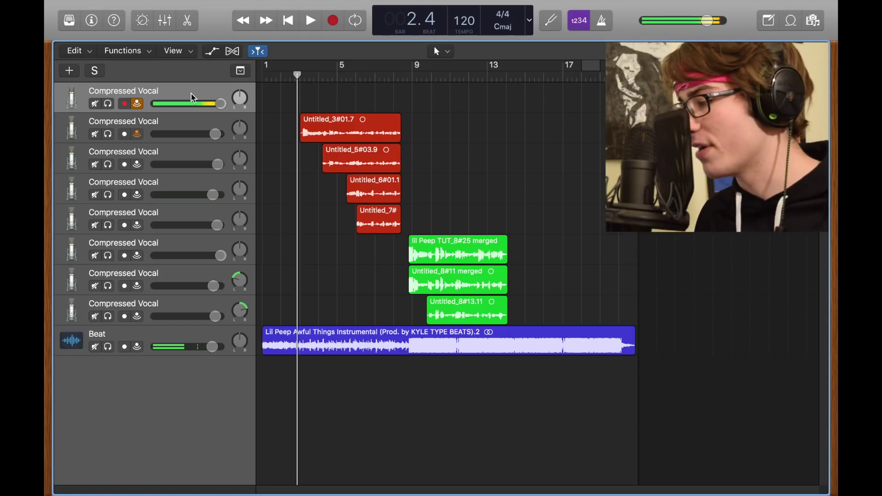
Show the mixer and check the Compressed Vocal preset in the Voice sound library, then hide the library.
left_click(165, 20)
left_click(64, 24)
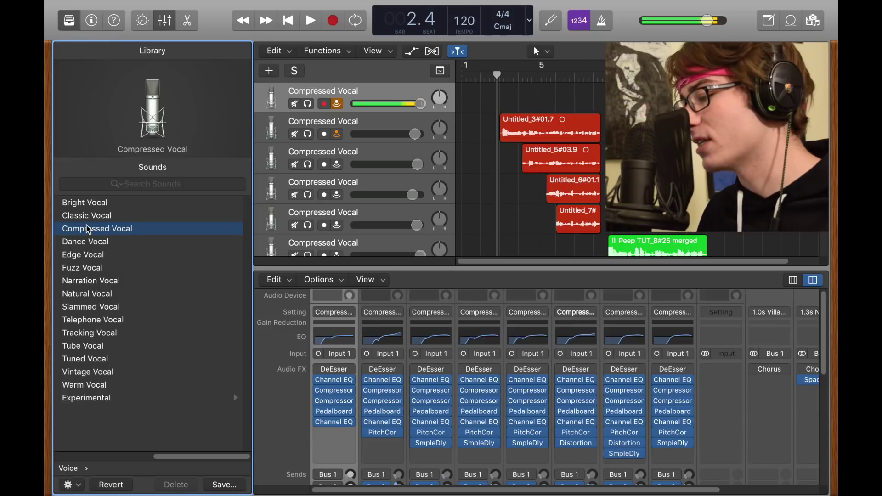
left_click(74, 14)
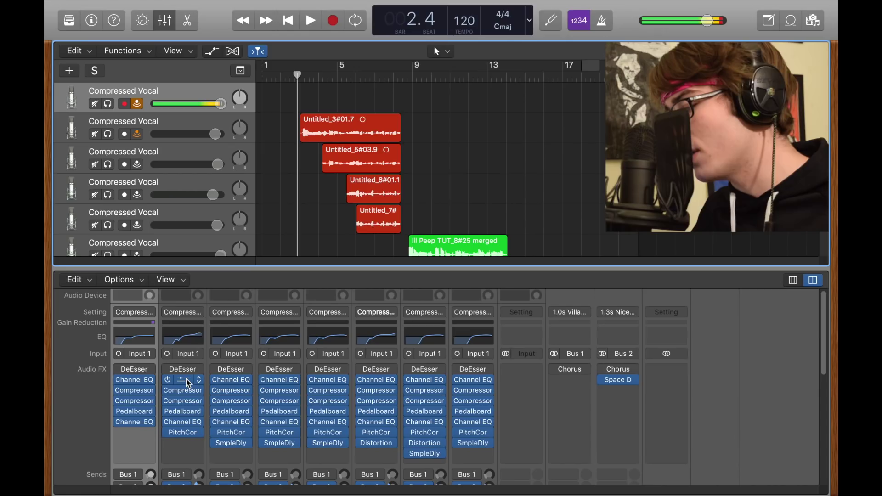
Inspect the Channel EQ curve and the Pitch Correction root and scale on the second vocal track.
left_click(186, 381)
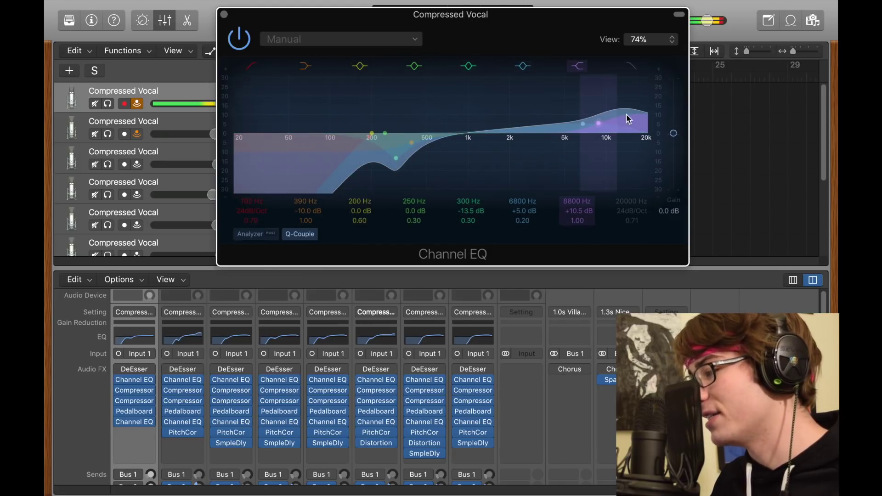
left_click(224, 15)
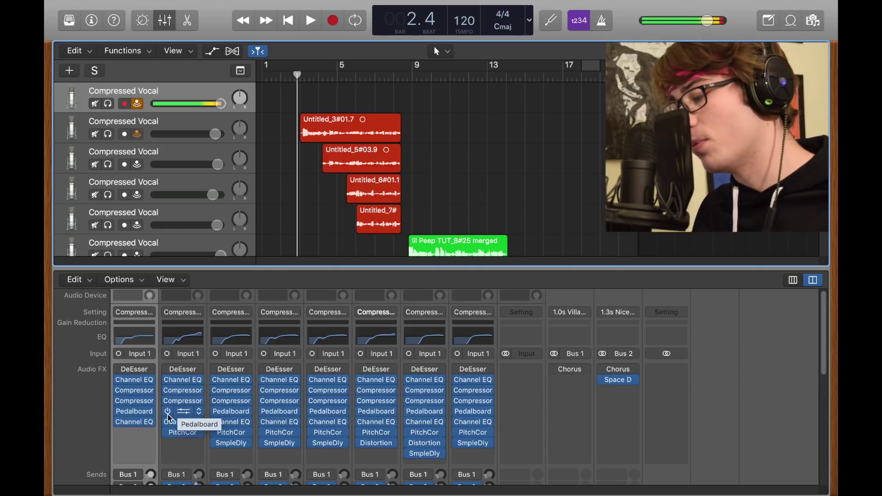
mouse_move(186, 423)
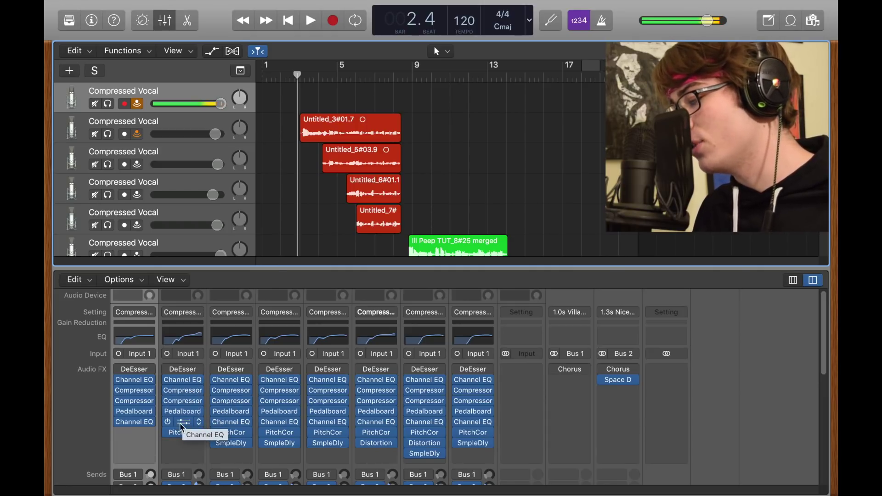
scroll(186, 422, "down", 2)
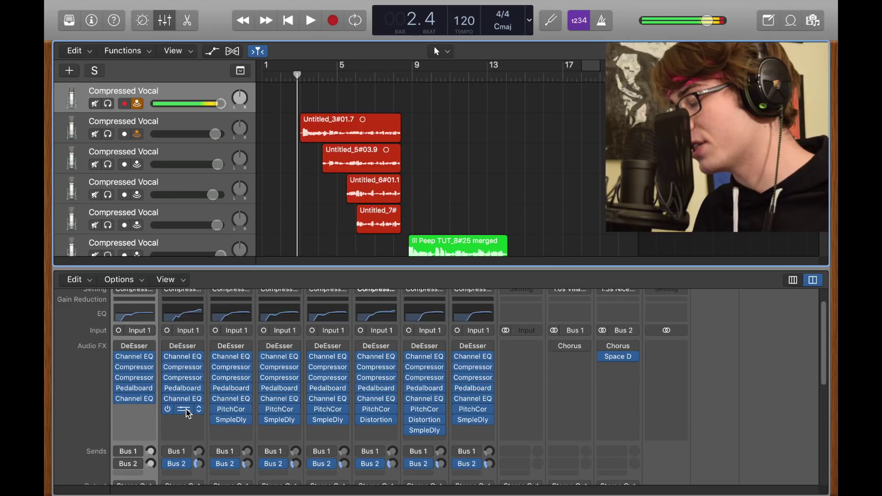
left_click(186, 410)
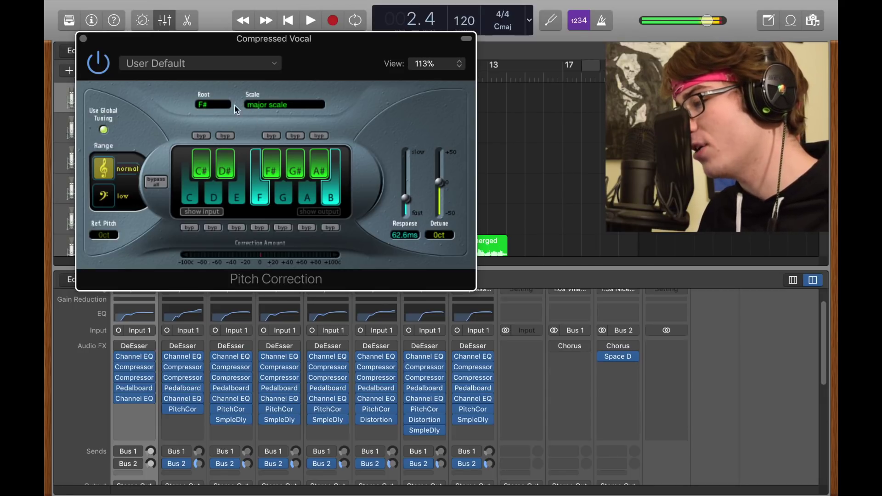
left_click(83, 39)
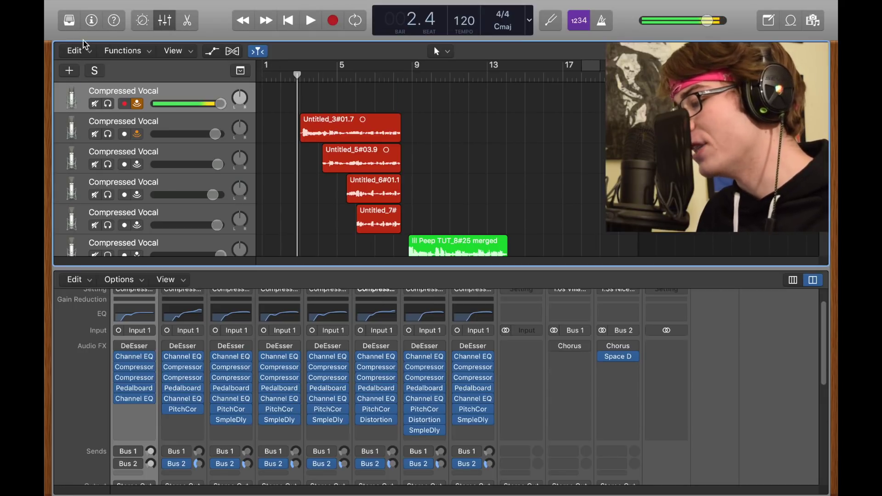
Open the Untitled_3#01.7 vocal region in the audio track editor.
double_click(344, 136)
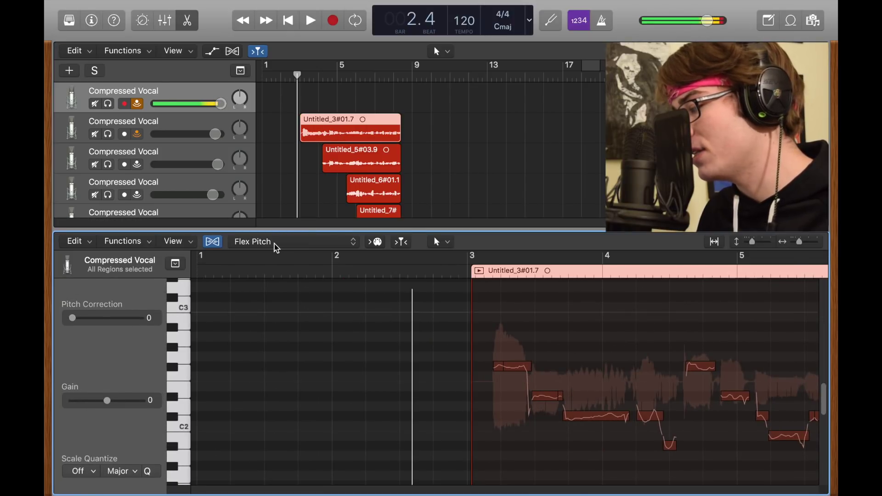
left_click_drag(533, 275, 375, 281)
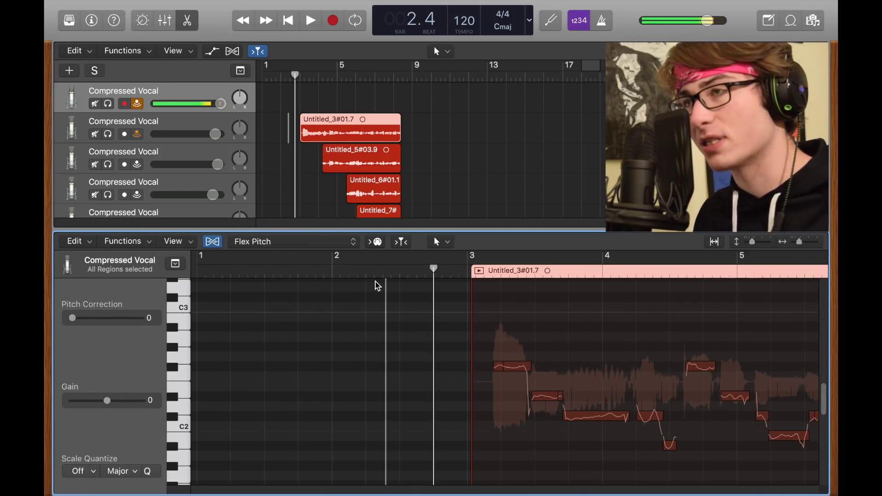
left_click(173, 112)
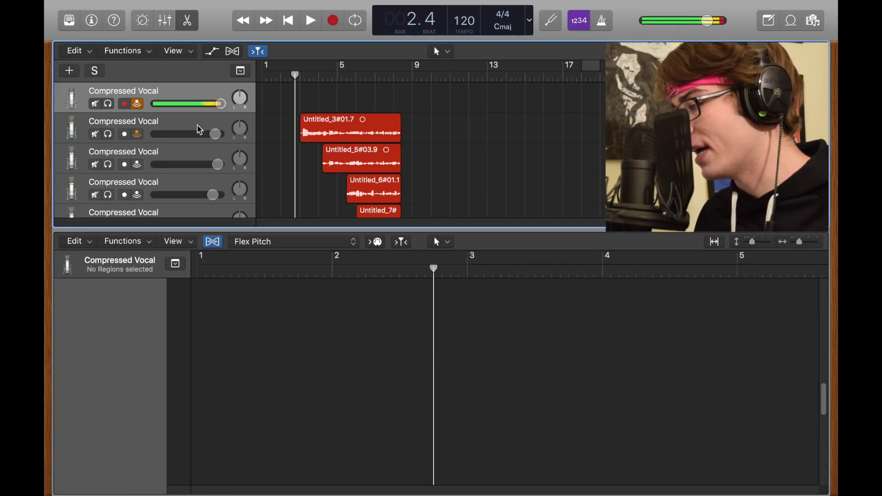
double_click(381, 128)
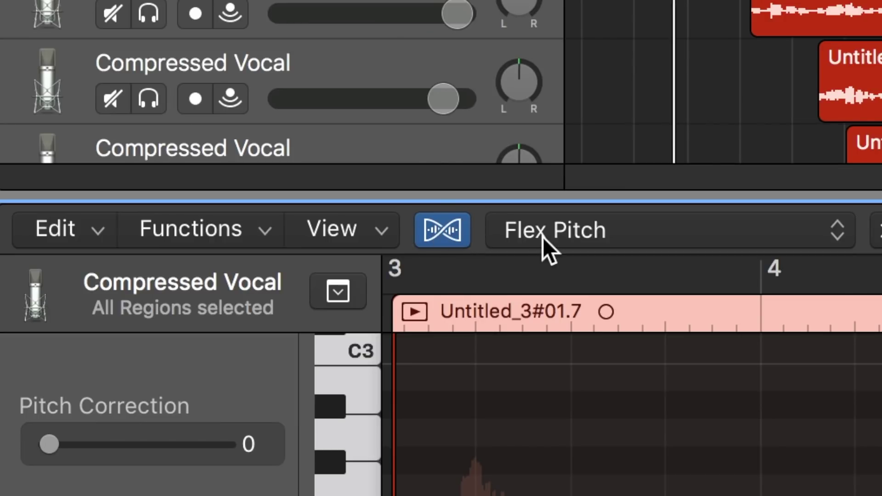
Review the available flex modes, keep Flex Pitch, and bring the whole region's notes into view.
left_click(246, 242)
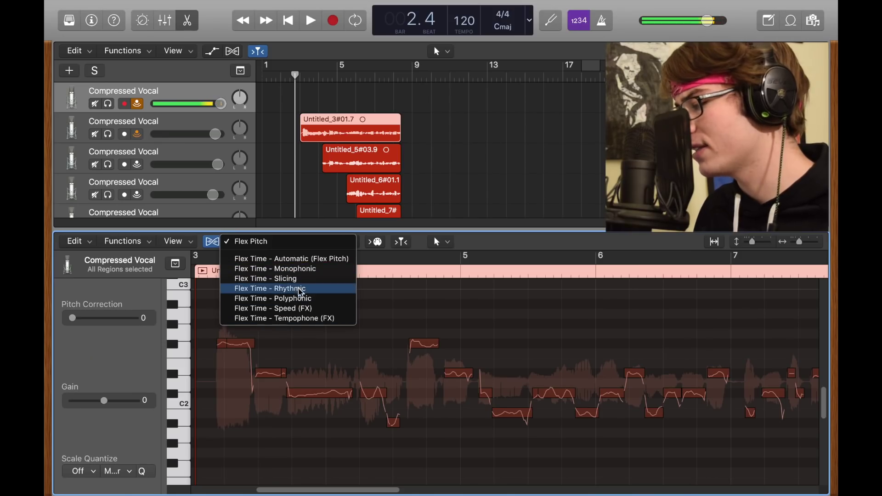
left_click(303, 243)
left_click(298, 243)
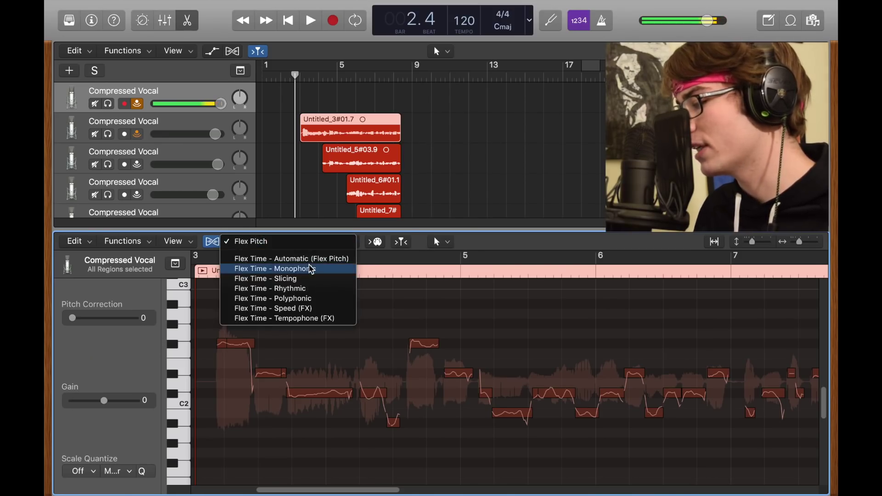
left_click(288, 244)
scroll(332, 341, "down", 5)
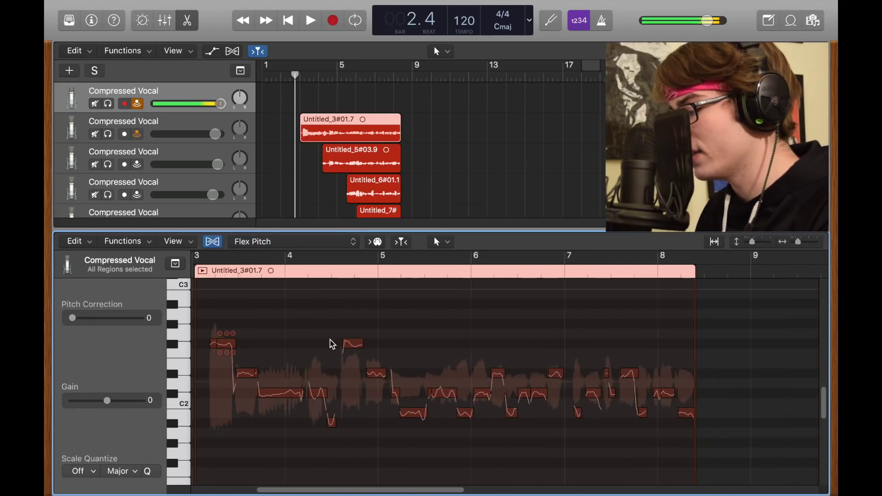
scroll(401, 336, "left", 2)
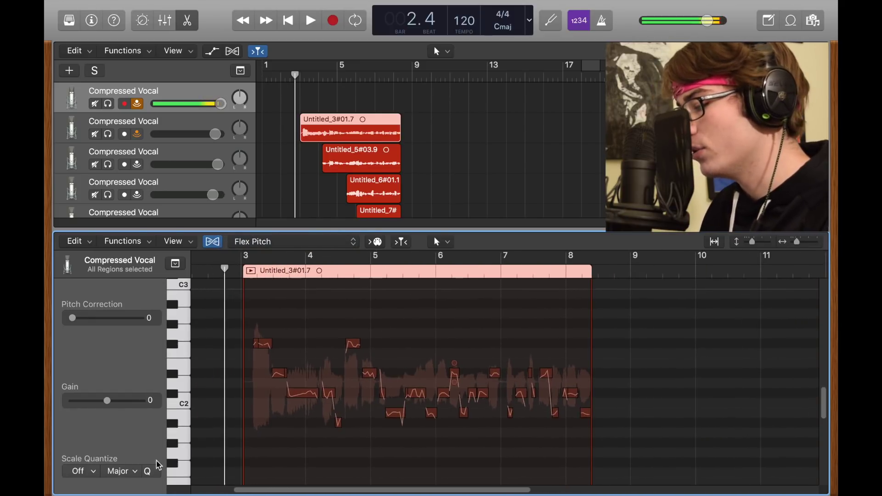
Set the region's Scale Quantize to F# Major.
left_click(89, 474)
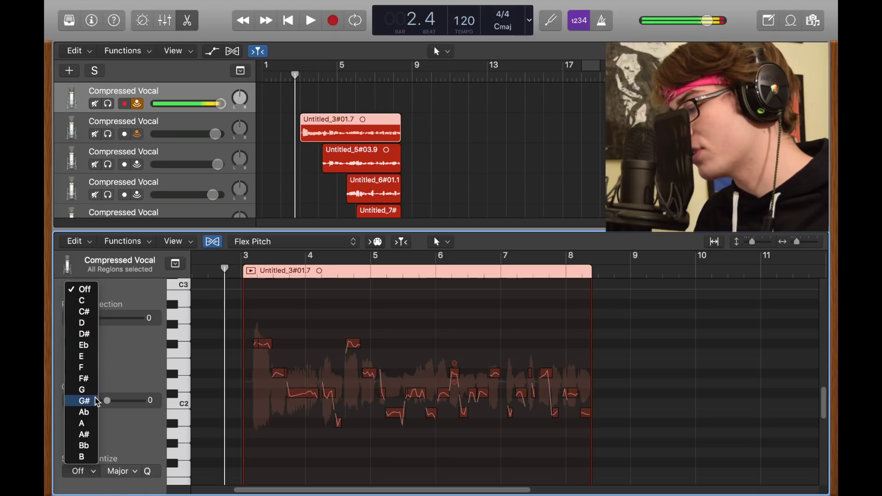
left_click(89, 374)
left_click(122, 471)
left_click(126, 244)
Select all the region's notes, set their Pitch Correction to 100, and turn flex editing off.
left_click_drag(253, 307, 614, 457)
left_click_drag(72, 318, 49, 321)
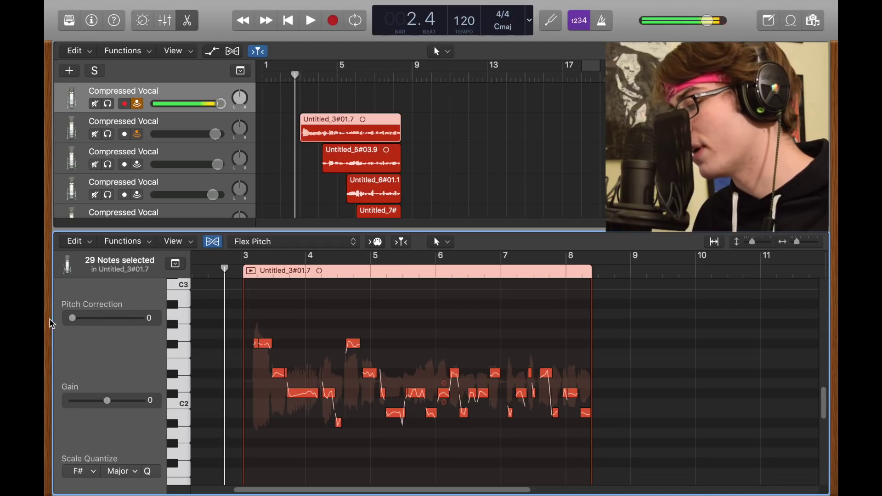
key("super+z")
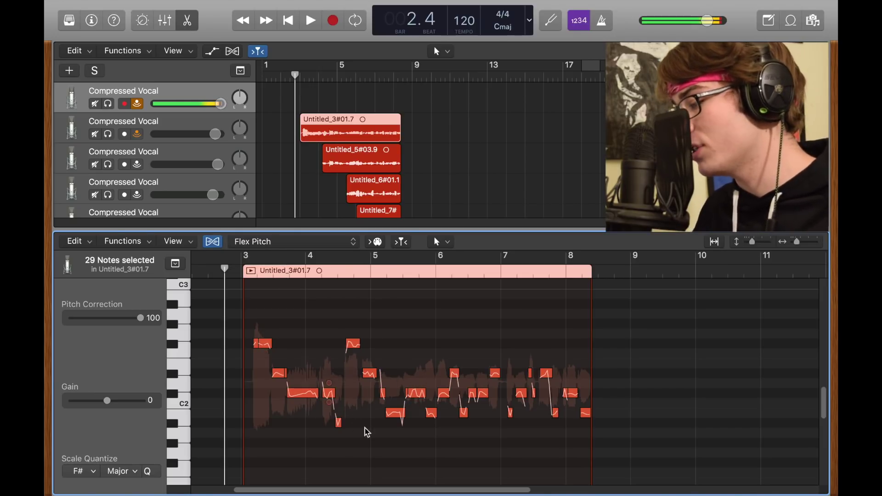
mouse_move(329, 383)
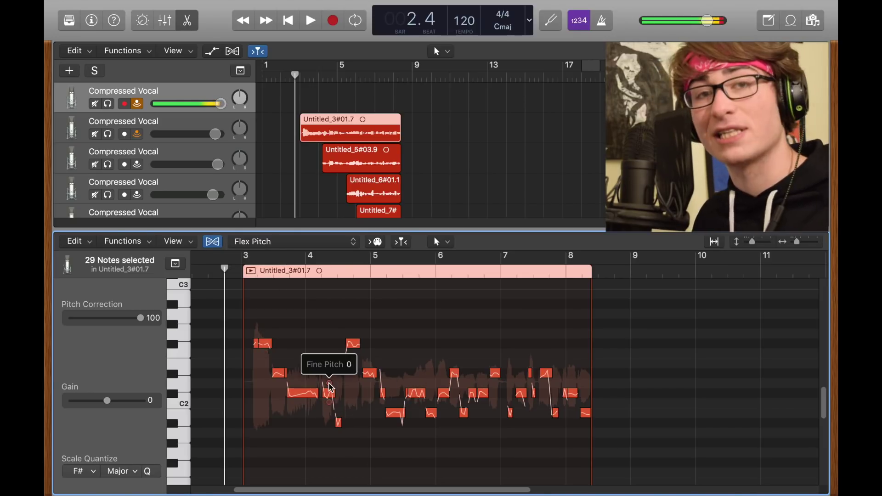
left_click(216, 243)
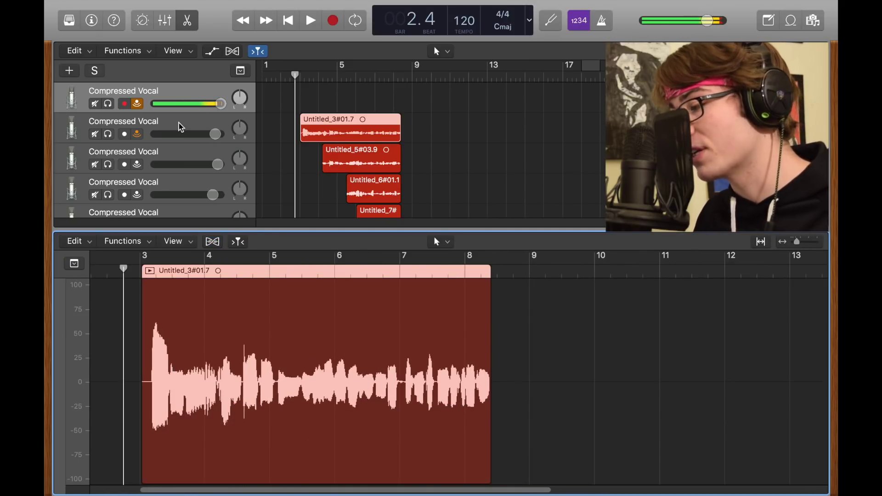
Show the mixer and open the Space Designer reverb on the Bus 2 channel, with its output controls unobstructed.
left_click(166, 22)
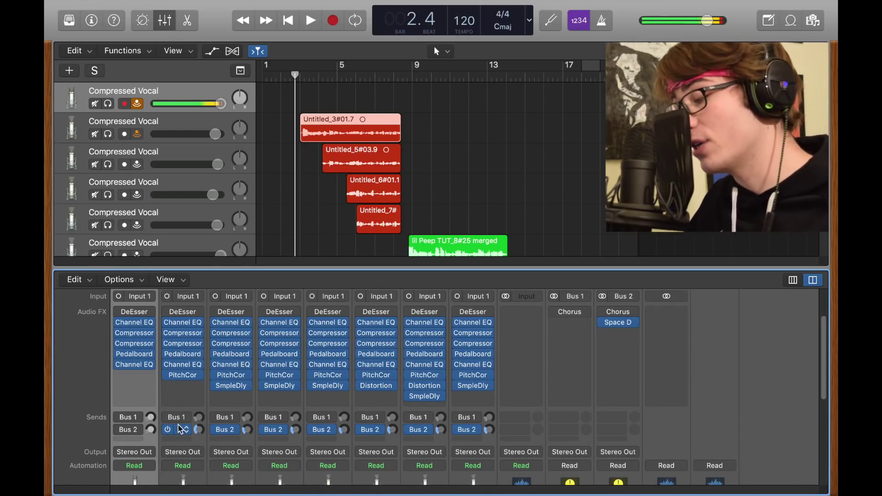
left_click(619, 323)
left_click(623, 346)
left_click(620, 321)
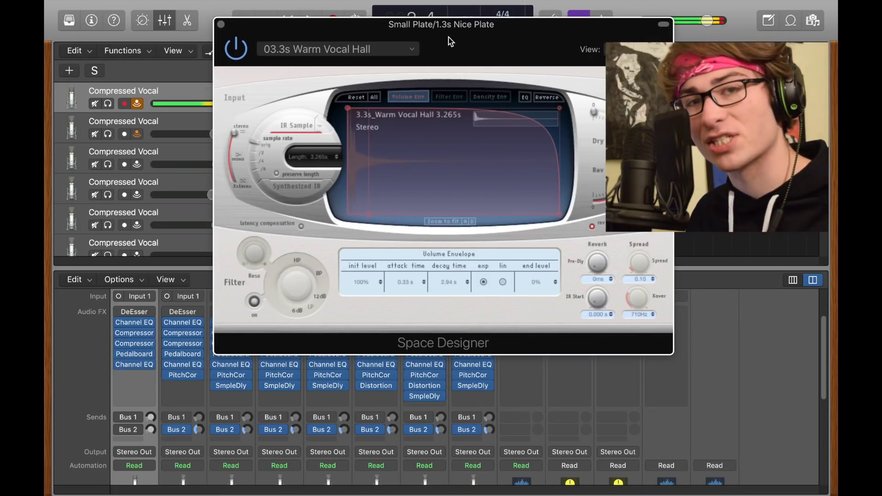
left_click_drag(514, 35, 357, 42)
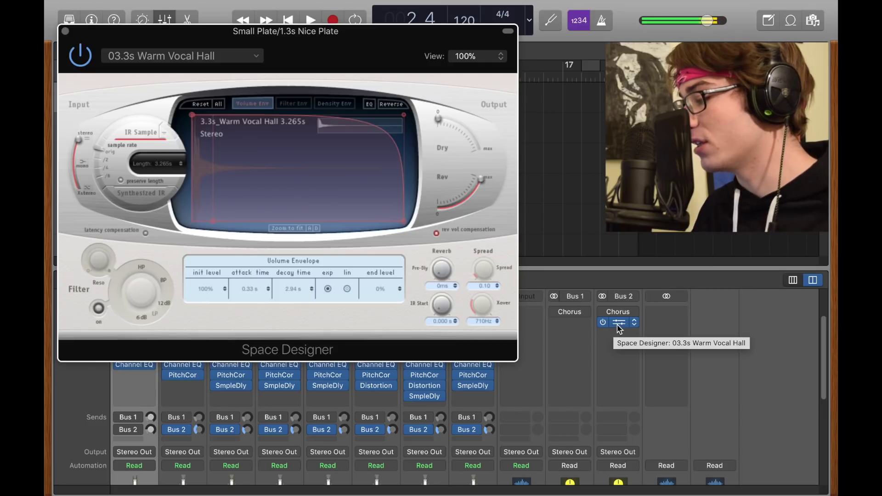
Choose the 03.3s Warm Vocal Hall reverb preset from the Large Spaces halls.
left_click(183, 56)
mouse_move(180, 269)
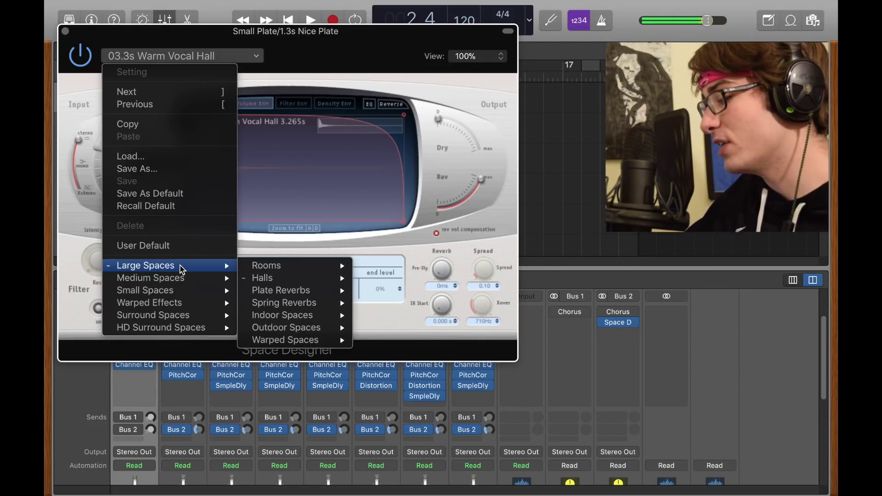
mouse_move(281, 282)
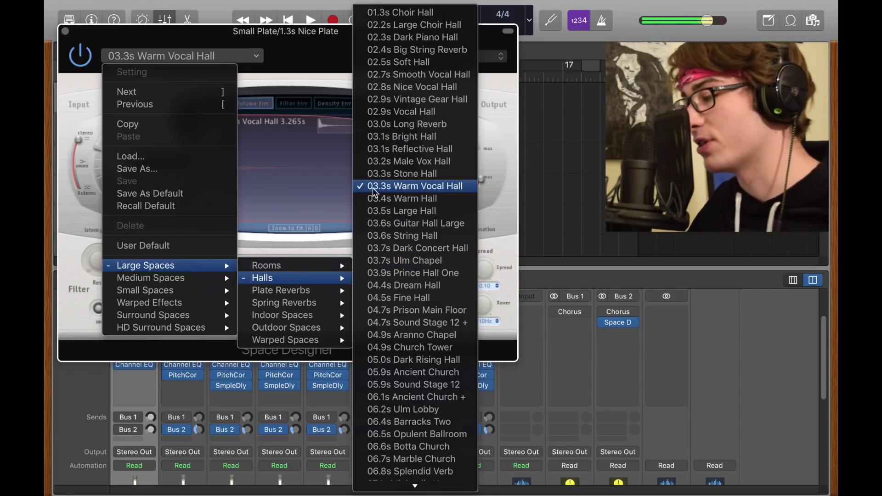
left_click(377, 188)
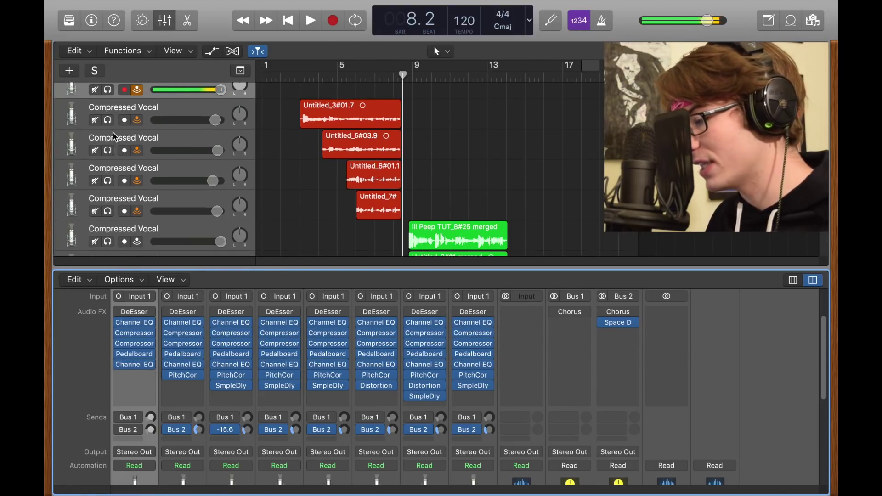
Check the Bus 2 send levels on the third and fourth vocal tracks.
left_click(247, 429)
left_click(296, 430)
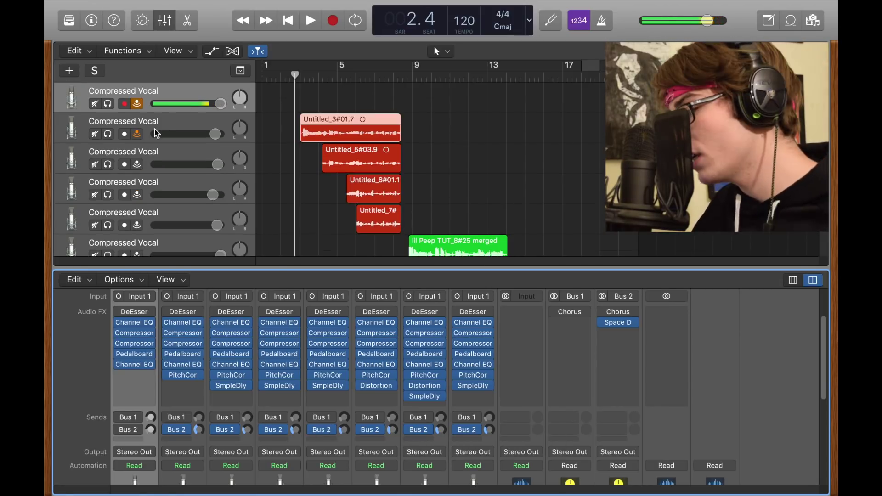
Select the second vocal track to audition it, then reselect the first vocal track.
left_click(153, 129)
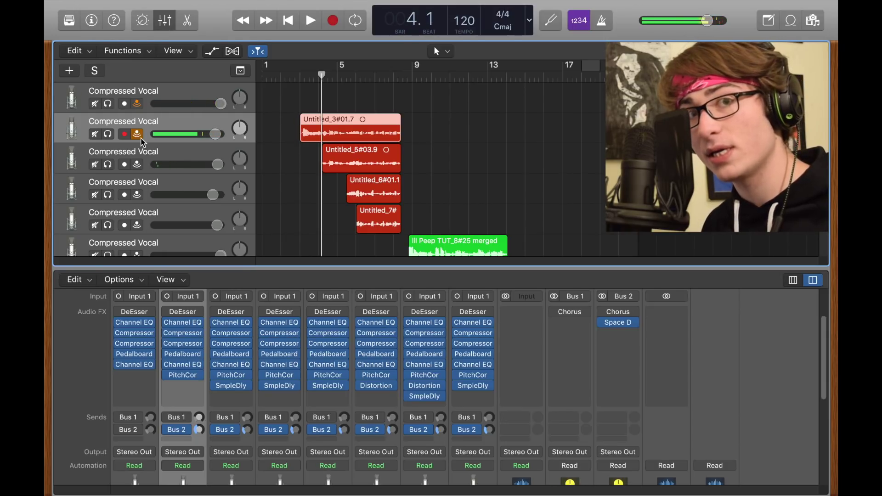
left_click(209, 97)
scroll(392, 179, "down", 1)
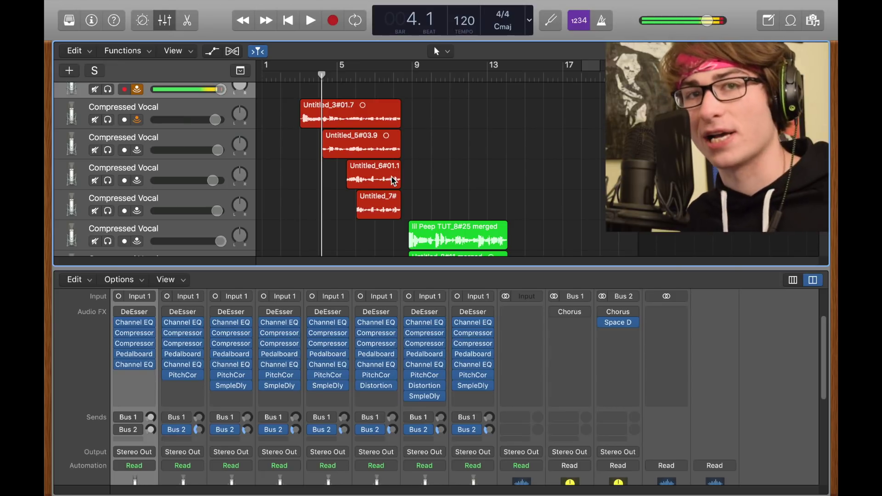
Play the verse and solo the second, third, fourth and fifth vocal tracks one after another, ending with playback stopped.
left_click(110, 120)
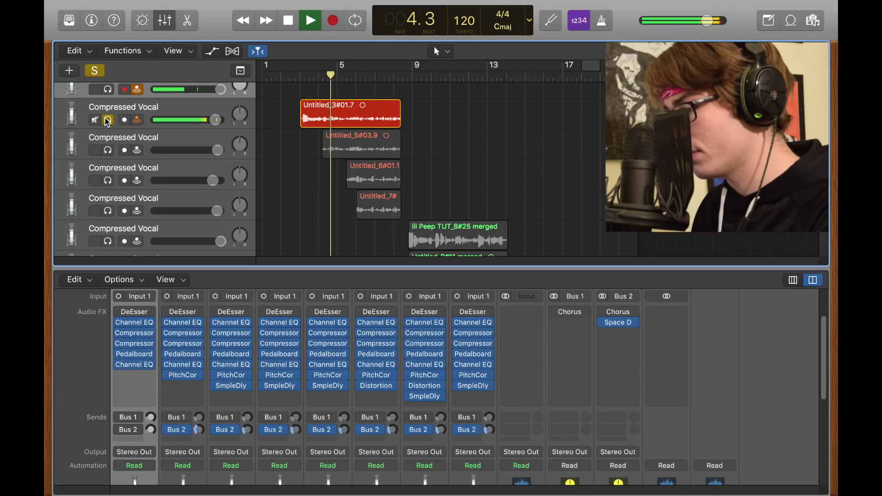
left_click(108, 121)
left_click(108, 121)
left_click(108, 150)
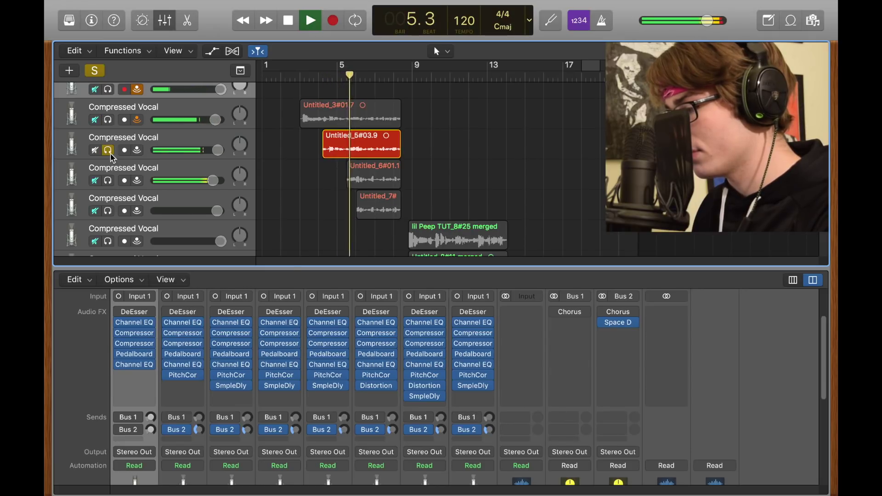
left_click(108, 150)
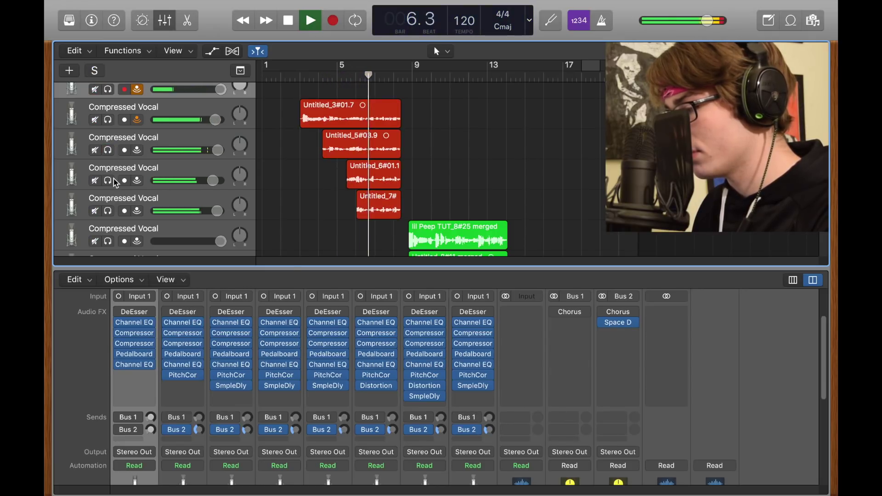
left_click(108, 181)
left_click(108, 180)
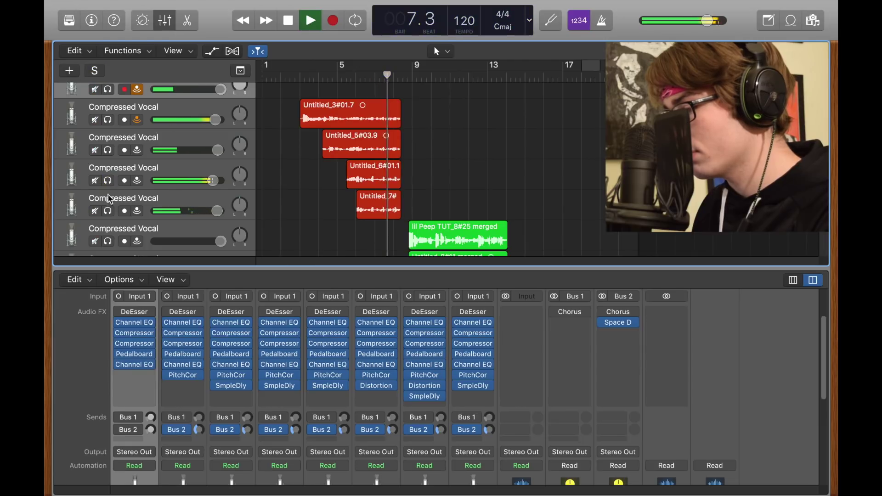
left_click(108, 210)
left_click(108, 211)
key("space")
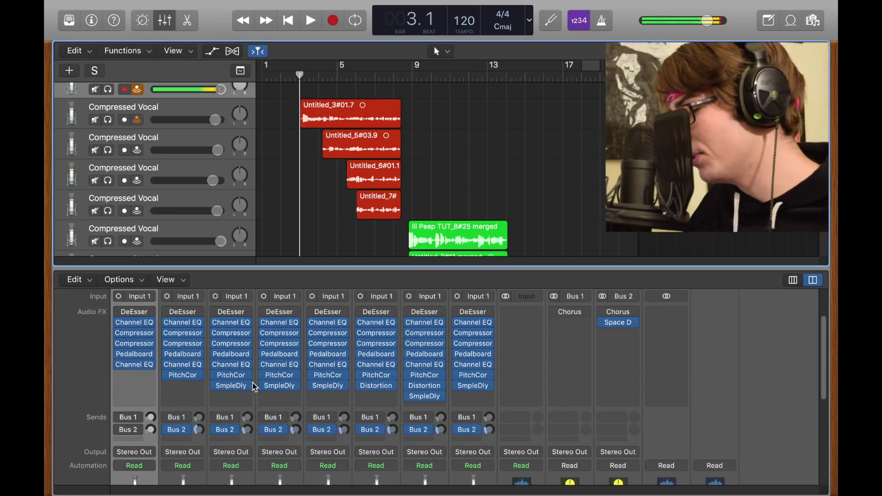
Open the Sample Delay on the third vocal track and set its left delay to 436 samples.
scroll(203, 210, "up", 1)
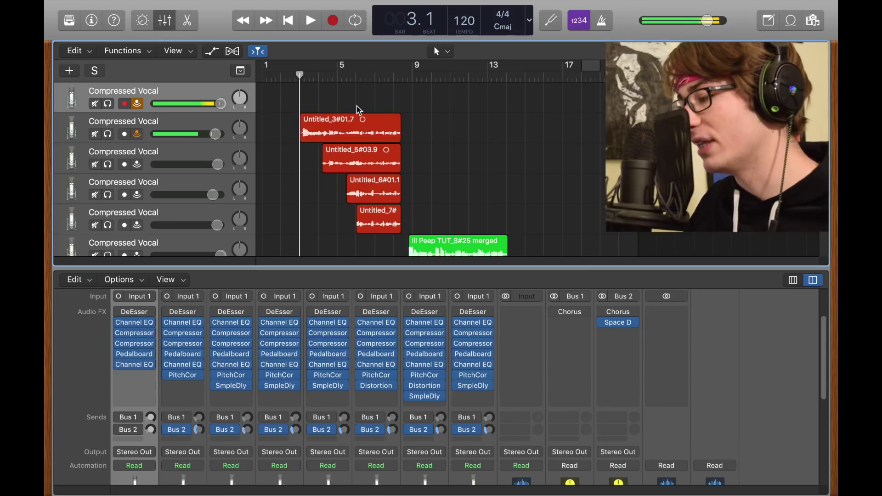
scroll(154, 139, "down", 2)
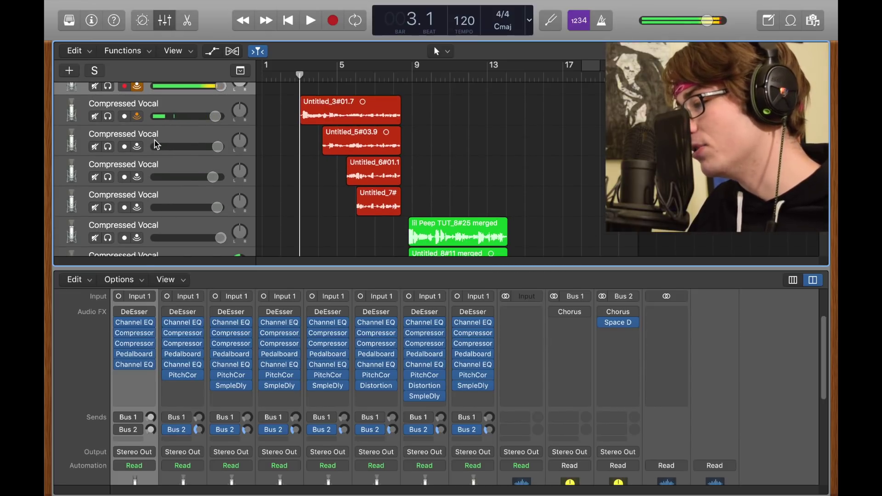
left_click(143, 153)
left_click(137, 147)
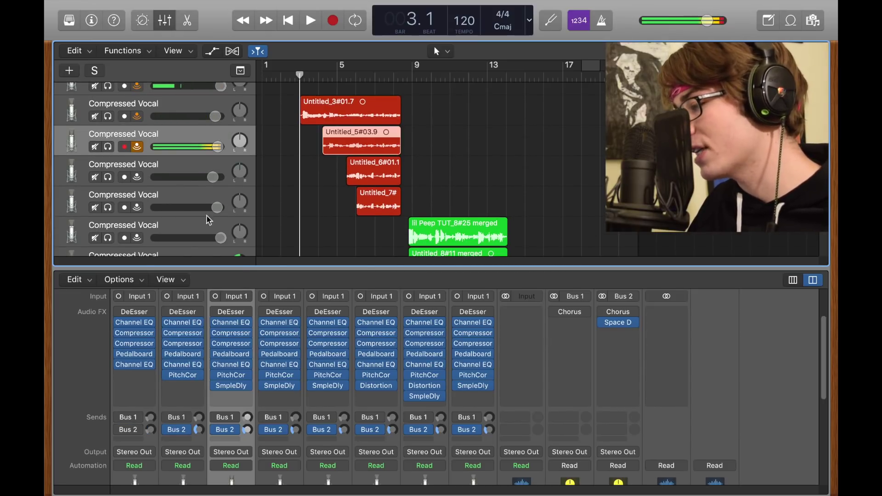
left_click(235, 386)
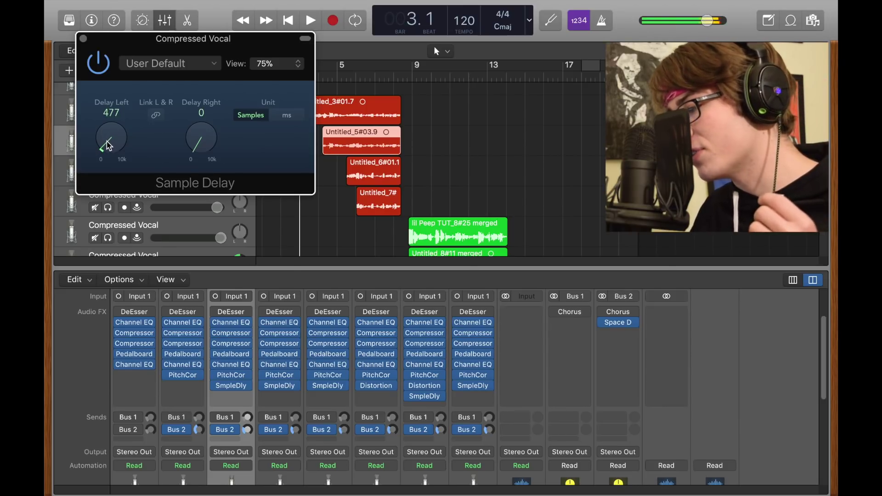
left_click_drag(107, 146, 115, 3)
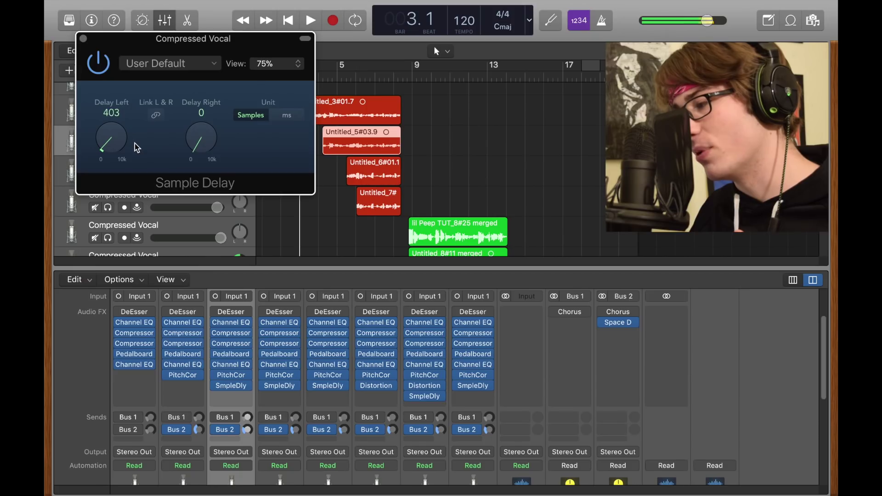
scroll(134, 144, "up", 3)
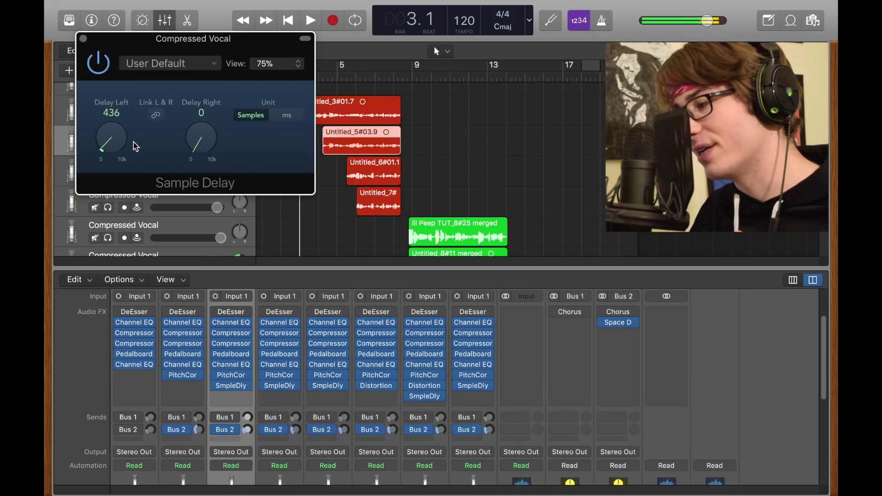
left_click(83, 39)
Check the Sample Delay settings on the fourth and fifth vocal tracks.
left_click(245, 184)
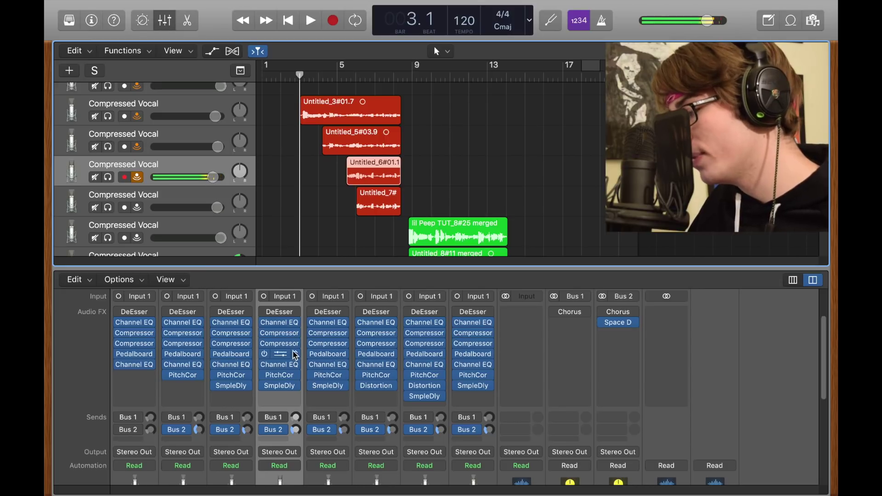
left_click(280, 386)
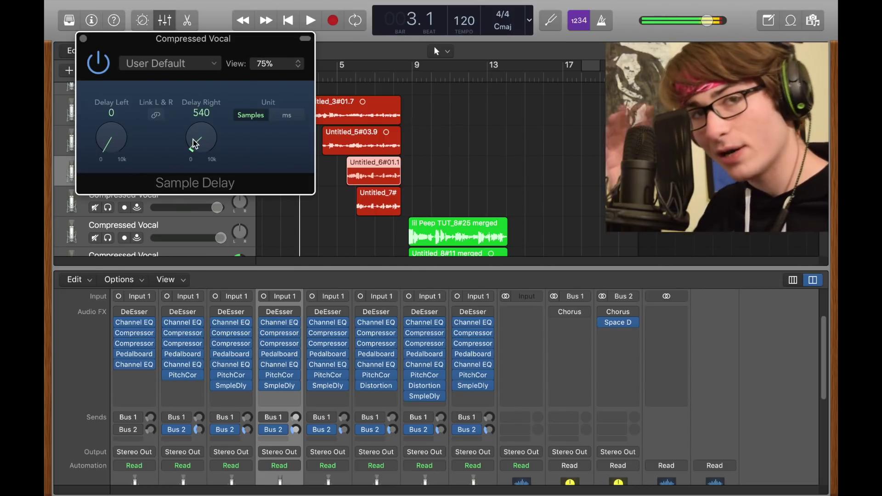
left_click(84, 39)
left_click(144, 211)
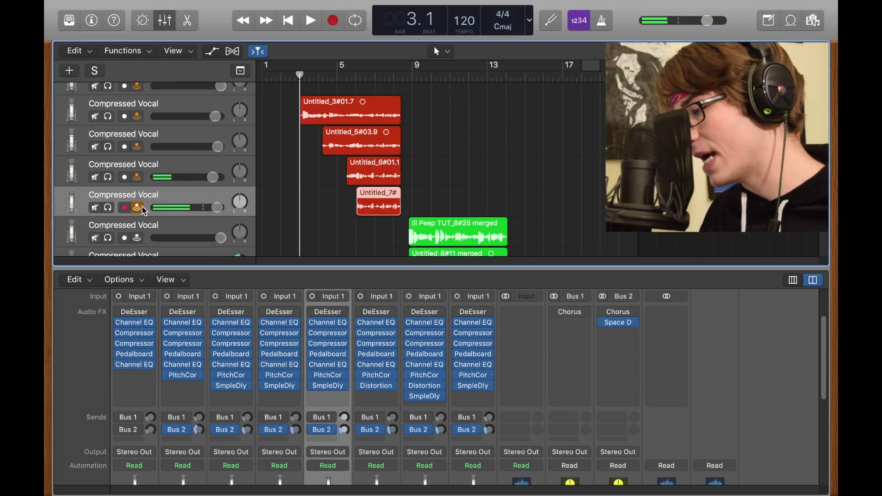
left_click(321, 386)
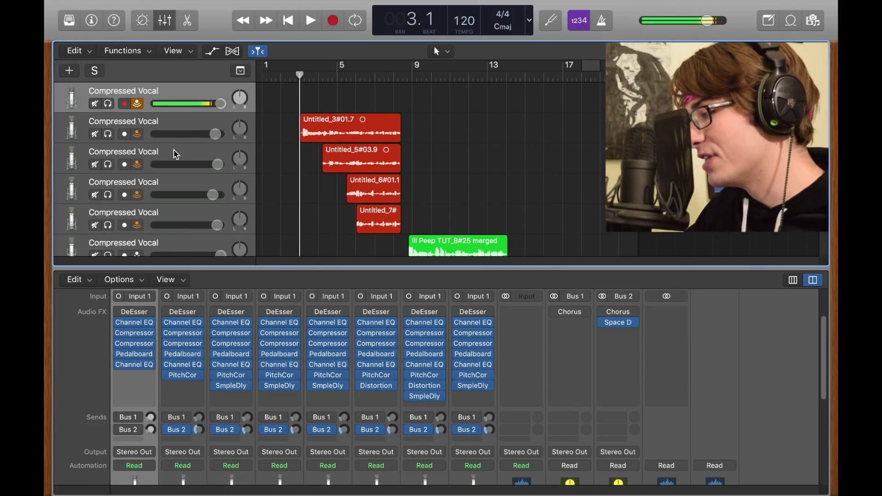
Compare the Smart Controls settings of the verse vocal tracks, finishing on the first vocal track.
key("b")
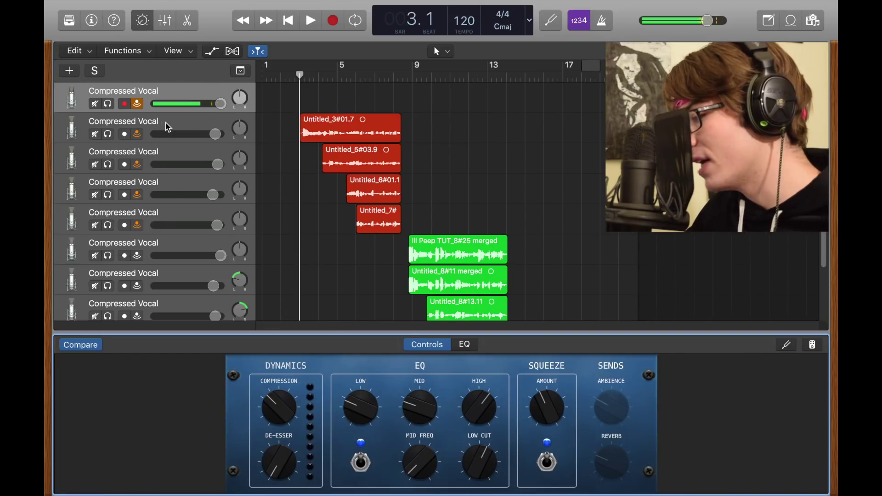
left_click(166, 129)
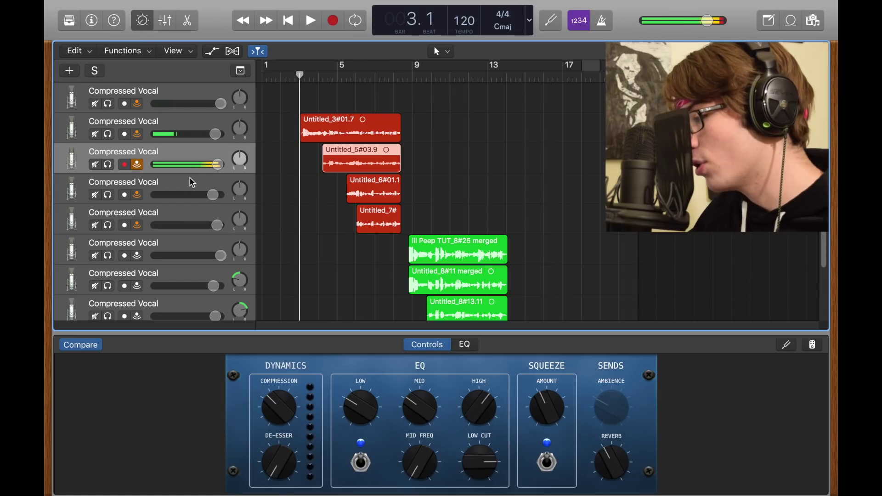
left_click(189, 177)
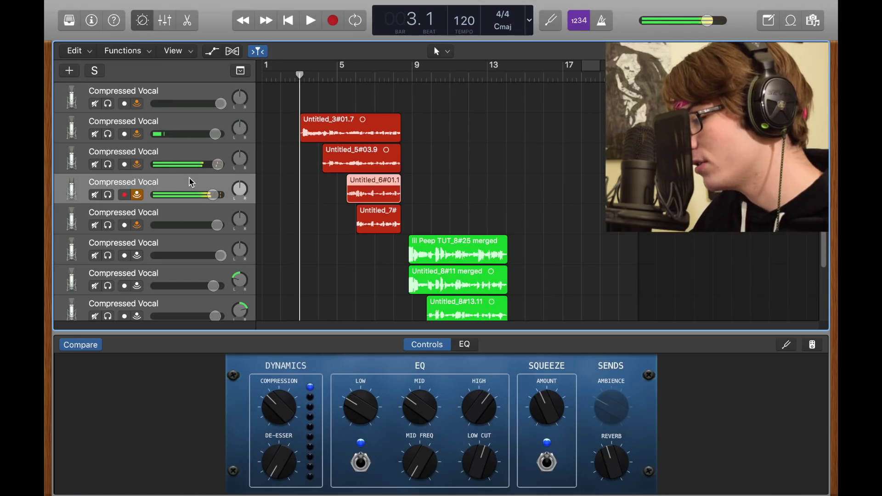
left_click(187, 218)
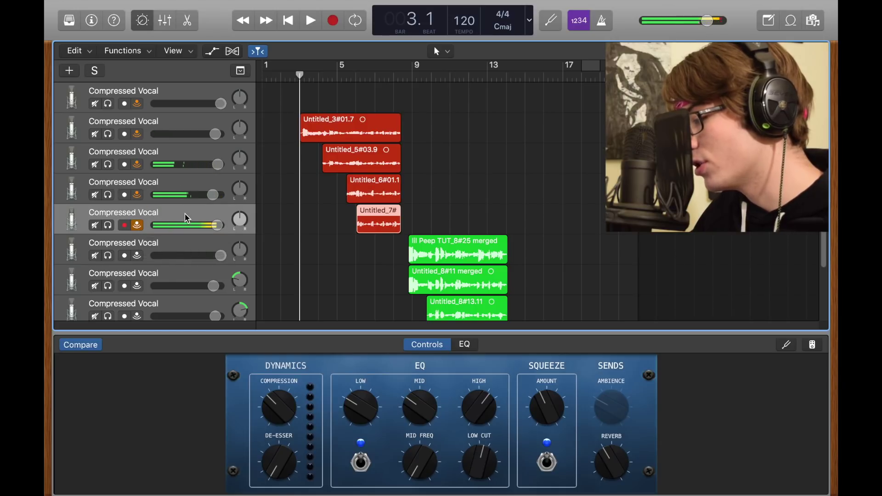
left_click(177, 115)
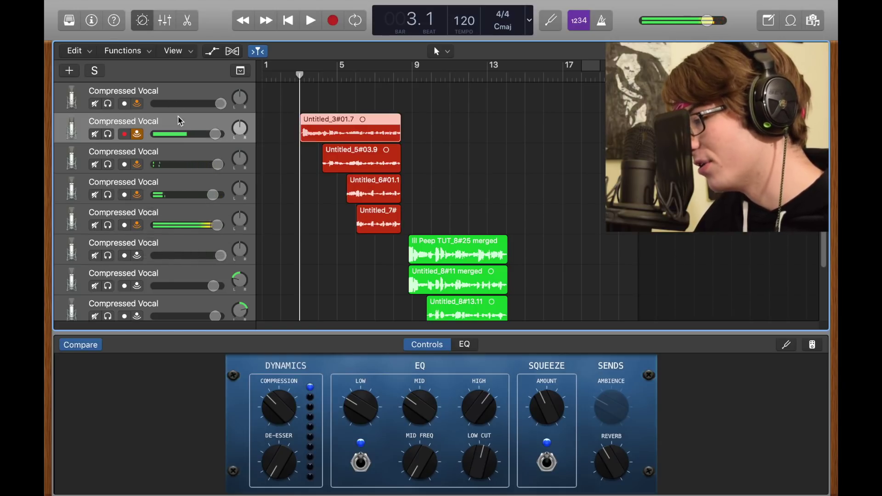
key("Up")
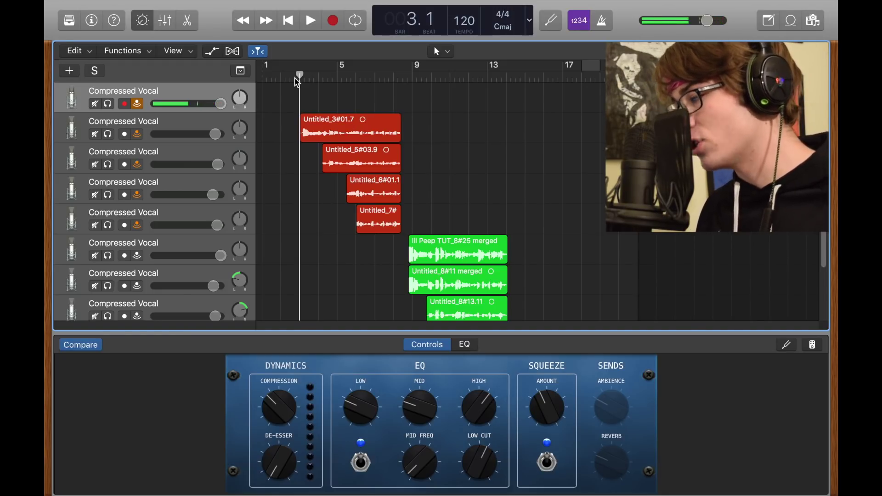
Play the layered verse vocals from bar 3 and stop playback around bar 8.
key("space")
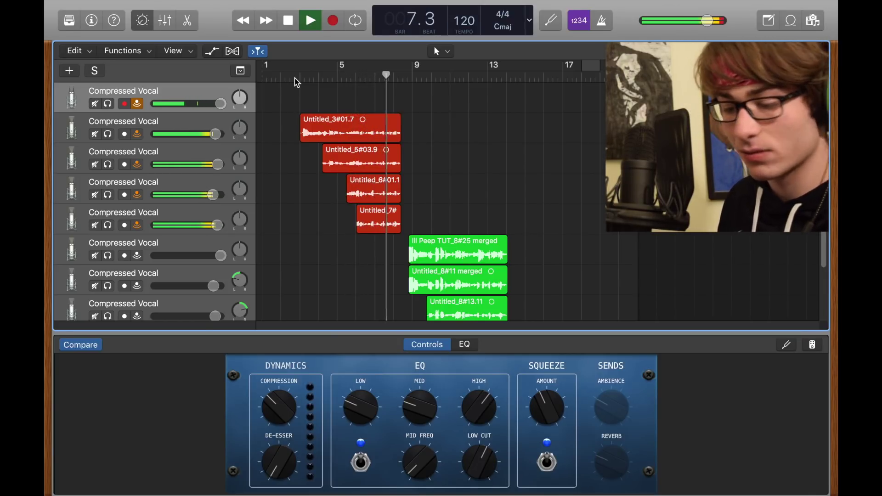
scroll(297, 82, "down", 2)
key("space")
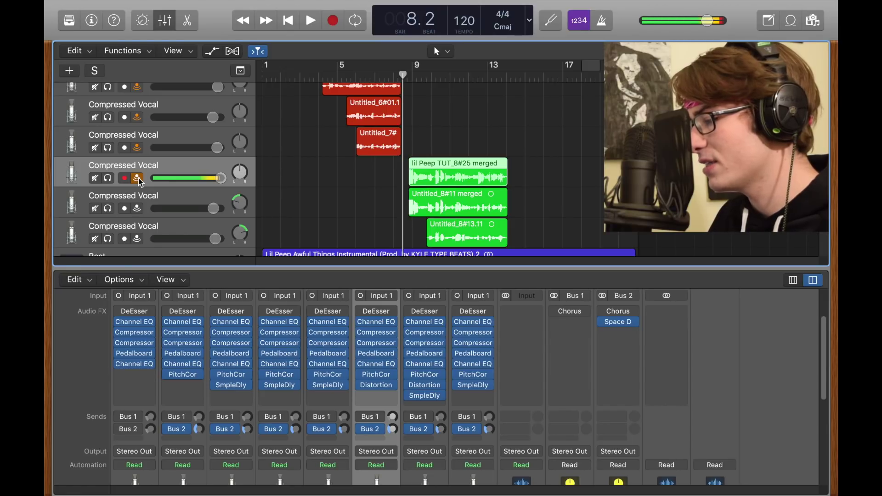
Inspect the Channel EQ and Distortion on the seventh vocal track and the Bus 2 send level on the sixth.
scroll(309, 145, "down", 5)
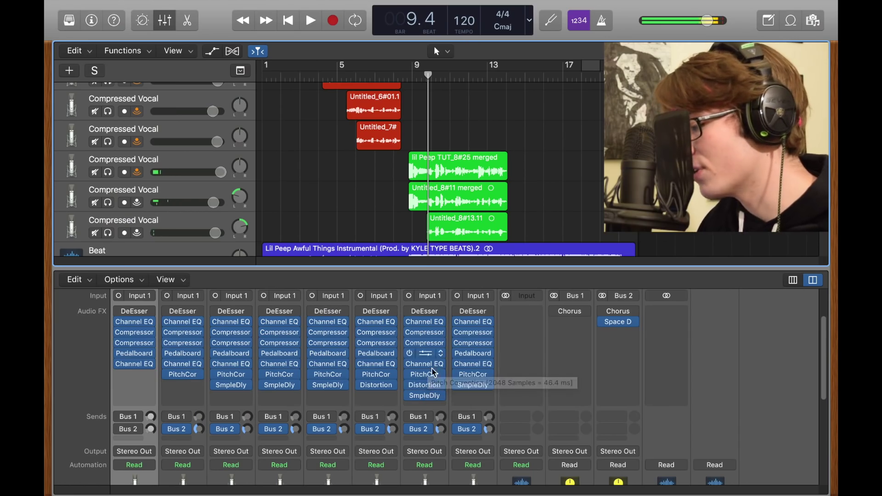
left_click(424, 322)
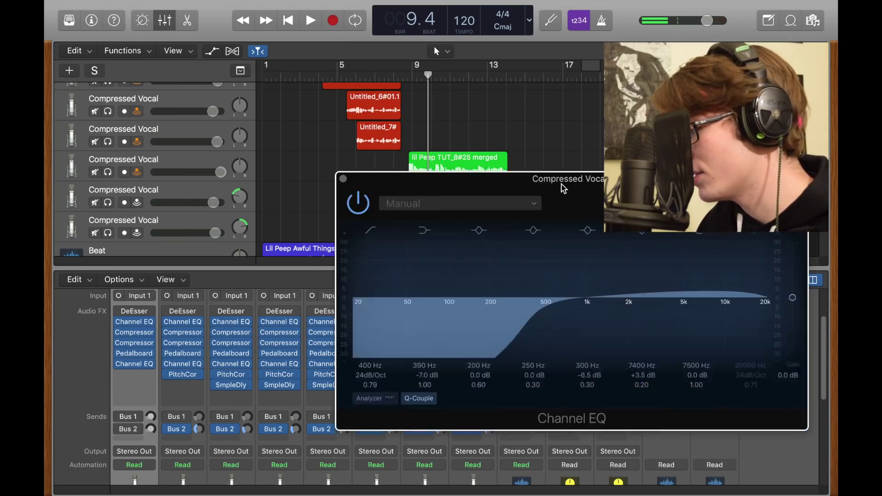
left_click_drag(559, 185, 533, 107)
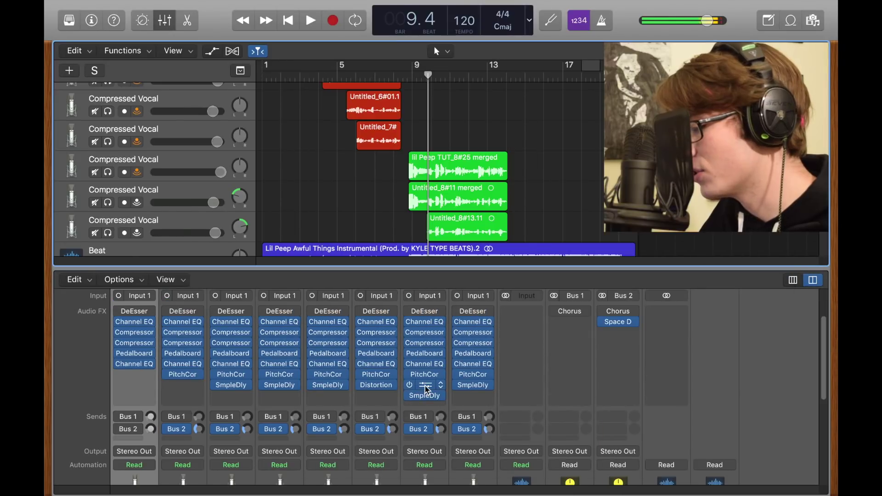
left_click(423, 385)
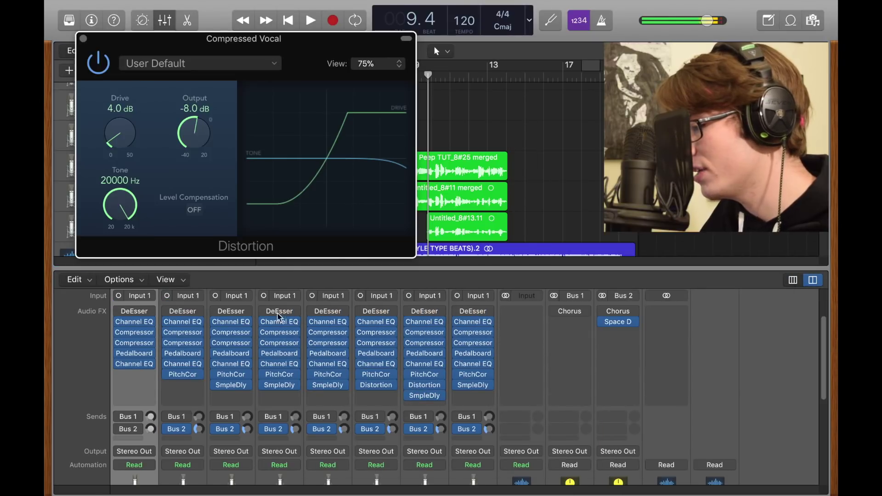
left_click(83, 38)
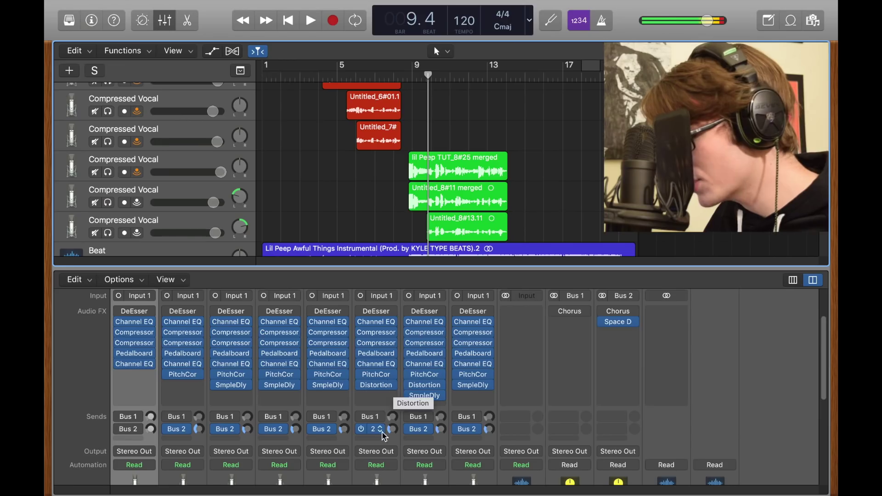
left_click(393, 429)
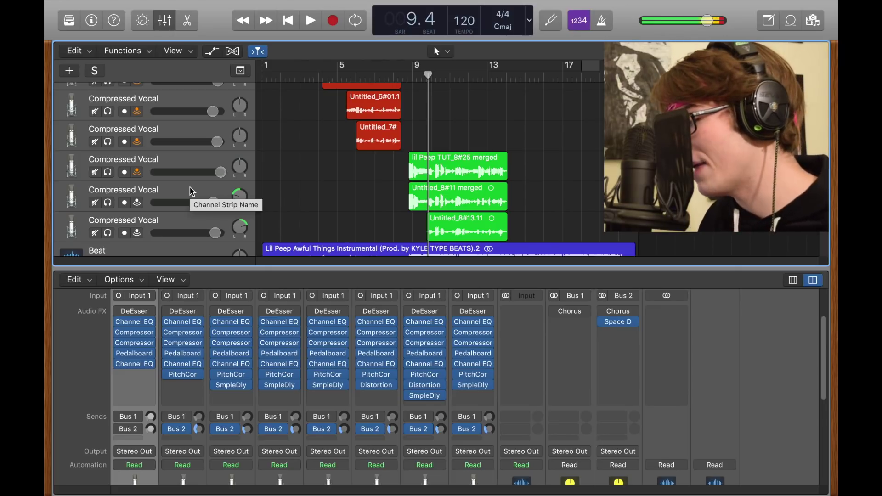
Select the seventh vocal track and check its Sample Delay settings and pan position.
scroll(195, 196, "down", 2)
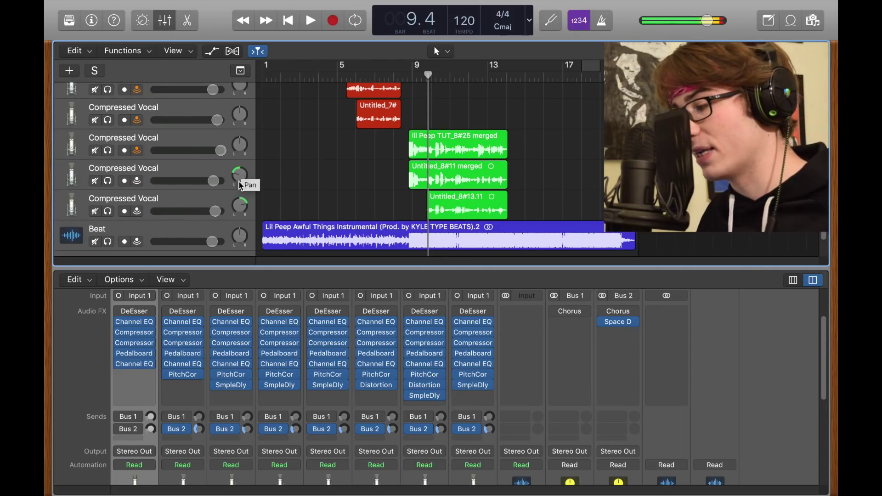
left_click(240, 179)
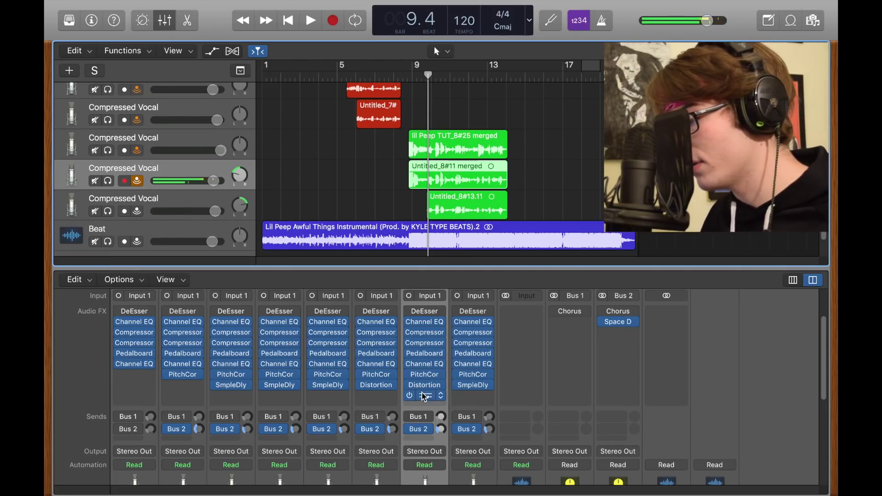
left_click(423, 396)
left_click(83, 39)
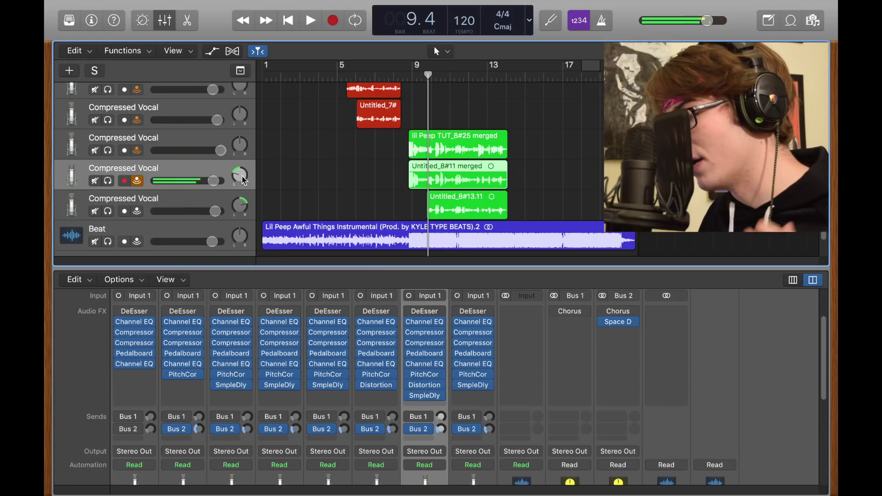
left_click(243, 179)
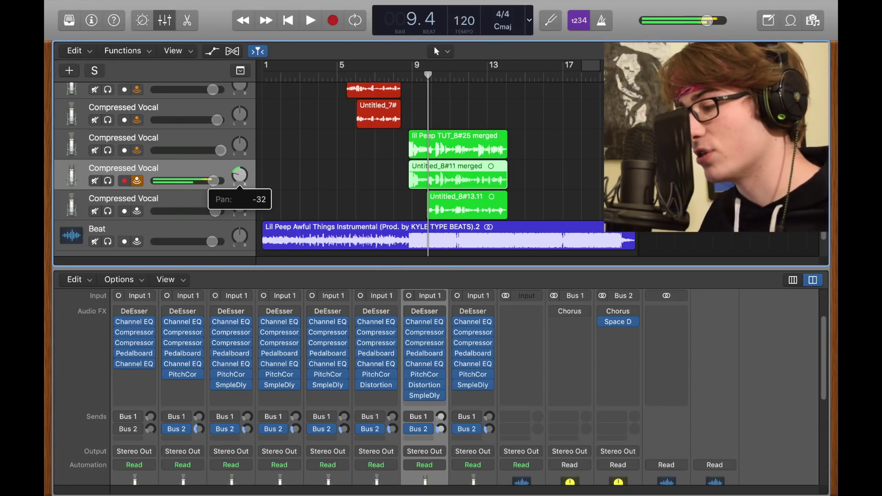
Select the eighth vocal track and check its Sample Delay settings and pan position.
left_click(182, 203)
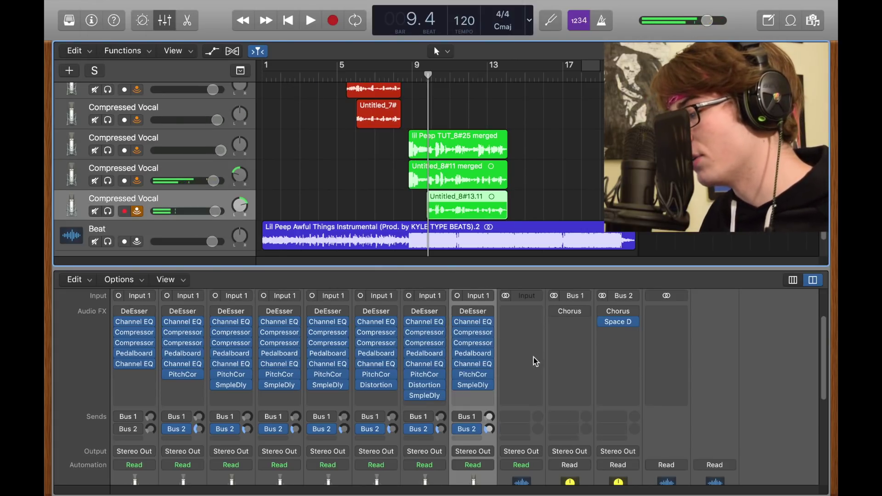
left_click(479, 389)
left_click(83, 39)
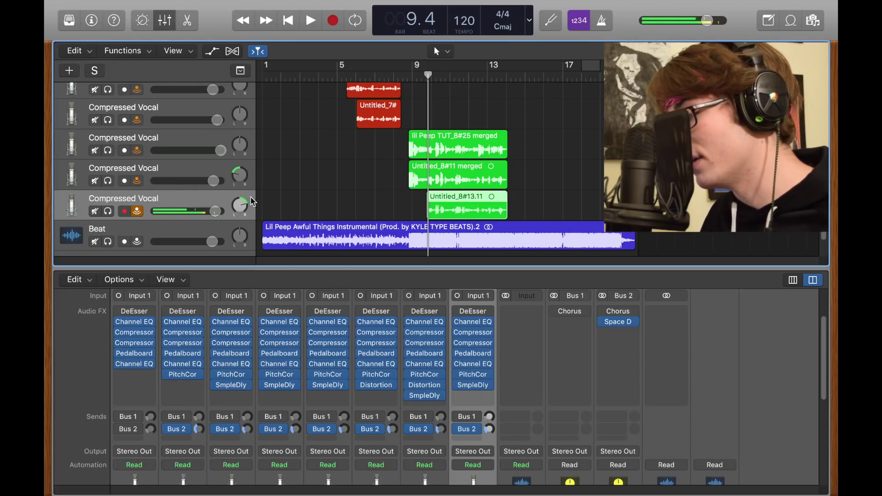
left_click(239, 205)
Place the playhead at bar 8, just before the green vocal regions, with those tracks in view.
key("comma")
left_click(395, 78)
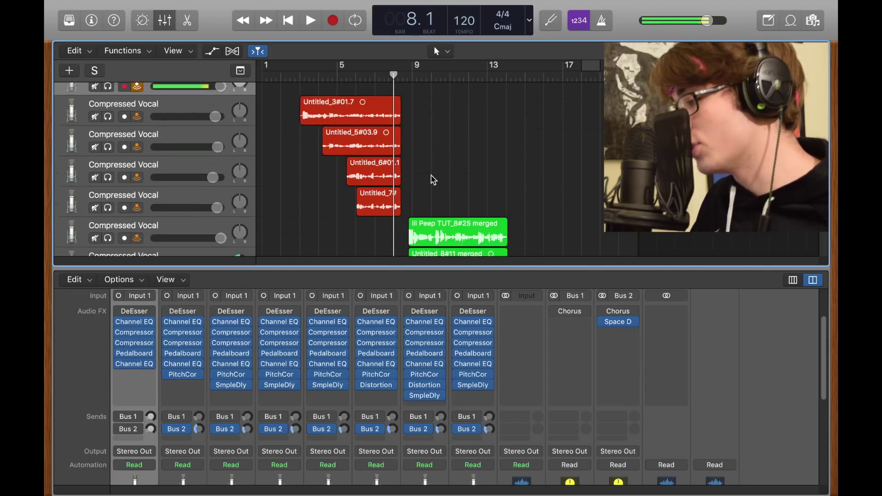
scroll(431, 180, "down", 5)
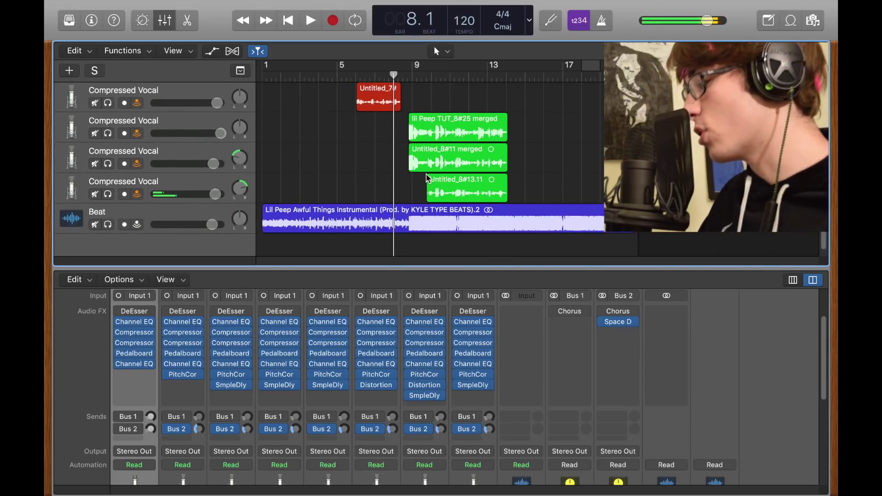